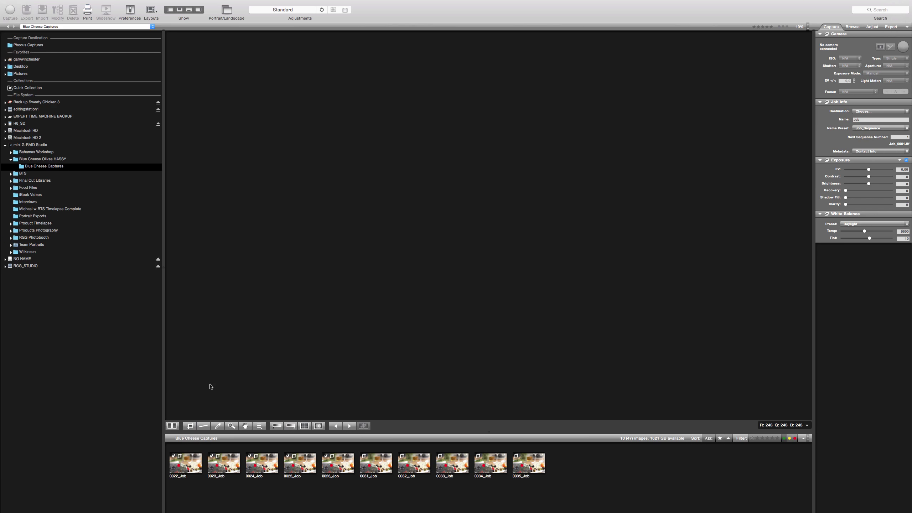
Step: View the focus-stack captures in turn from 0022_Job through 0026_Job to 0031_Job
{"action": "left_click", "coordinate": [186, 464]}
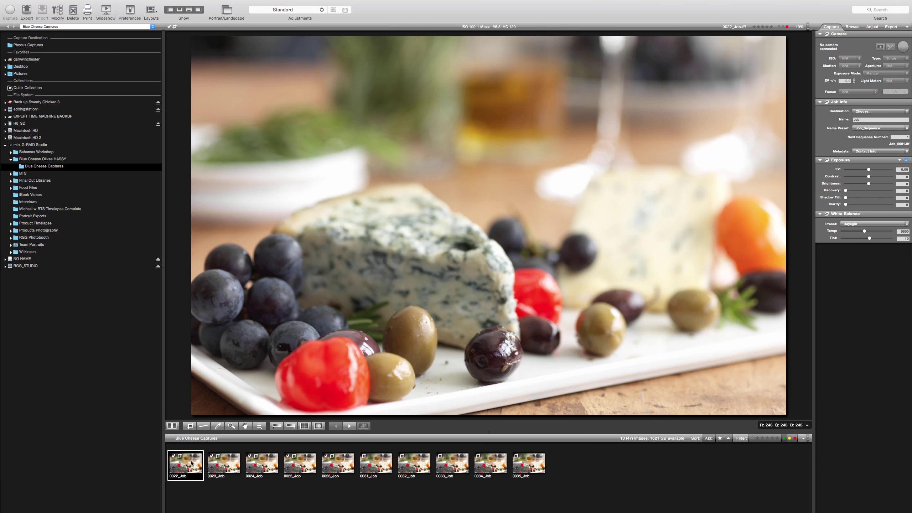
{"action": "left_click", "coordinate": [229, 466]}
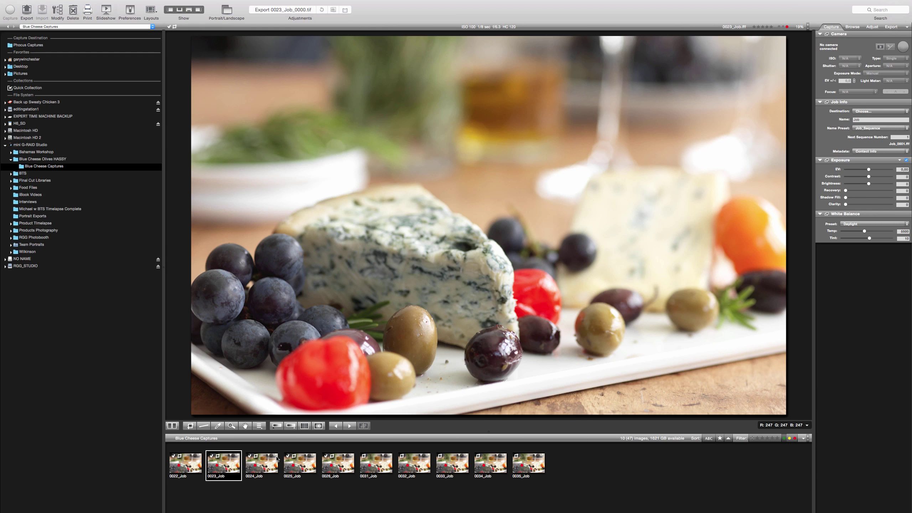
{"action": "left_click", "coordinate": [259, 464]}
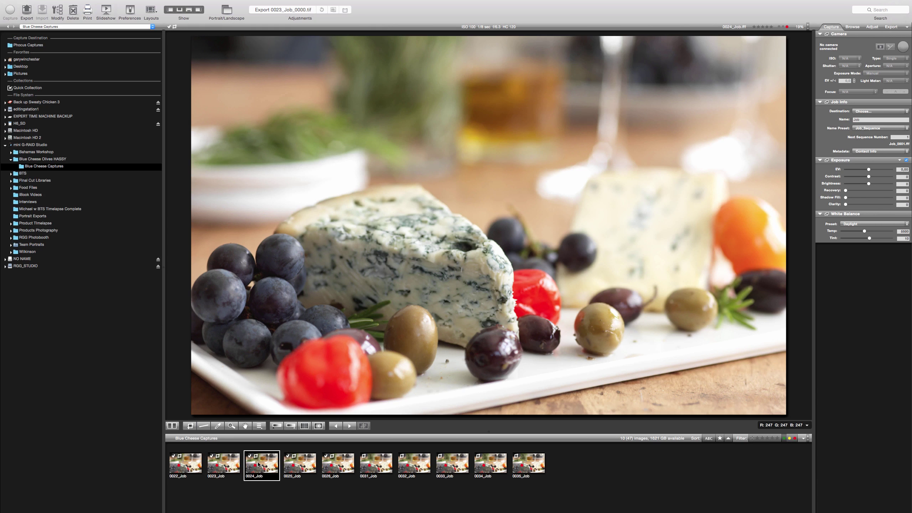
{"action": "left_click", "coordinate": [287, 466]}
{"action": "left_click", "coordinate": [333, 466]}
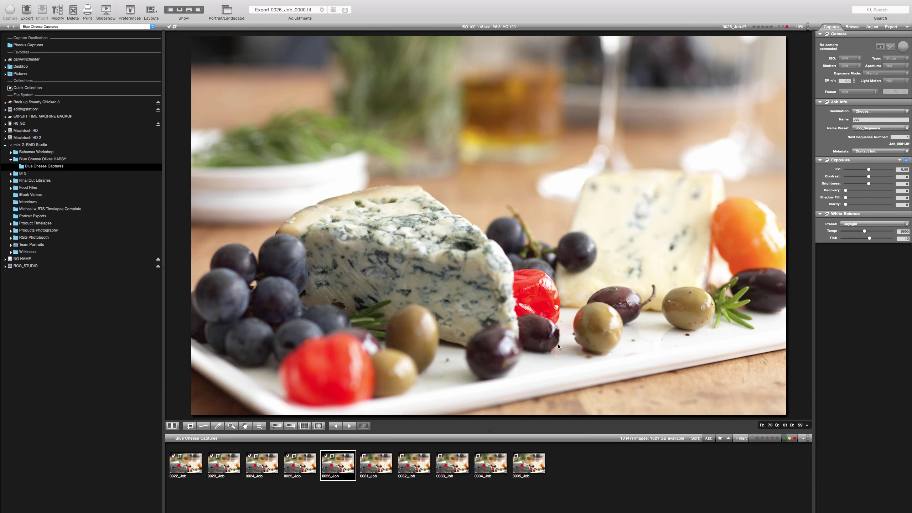
{"action": "left_click", "coordinate": [385, 465]}
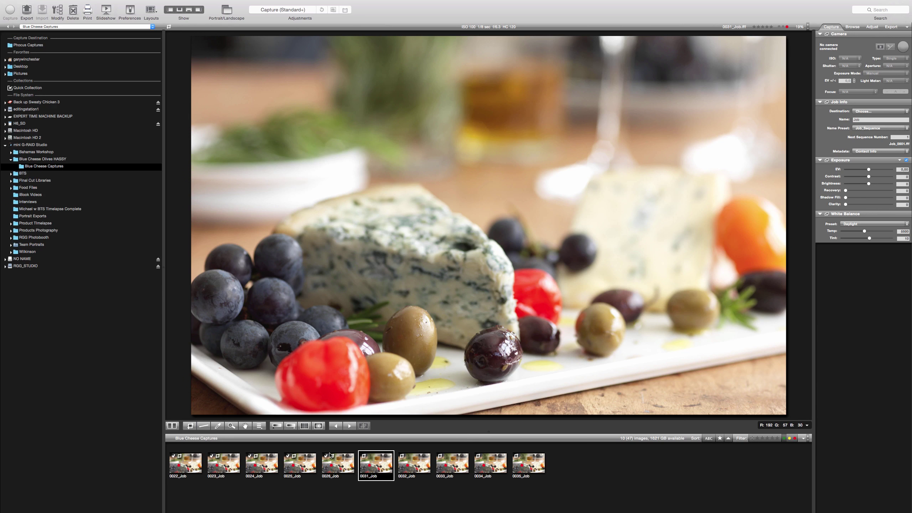
Step: Step again from 0022_Job through 0025_Job, then settle on capture 0024_Job
{"action": "left_click", "coordinate": [188, 460]}
{"action": "left_click", "coordinate": [226, 463]}
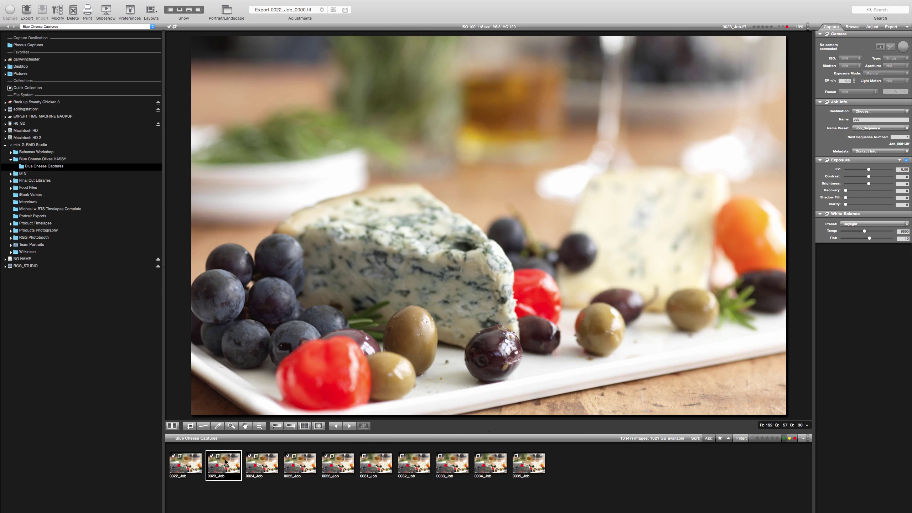
{"action": "left_click", "coordinate": [262, 464]}
{"action": "left_click", "coordinate": [297, 466]}
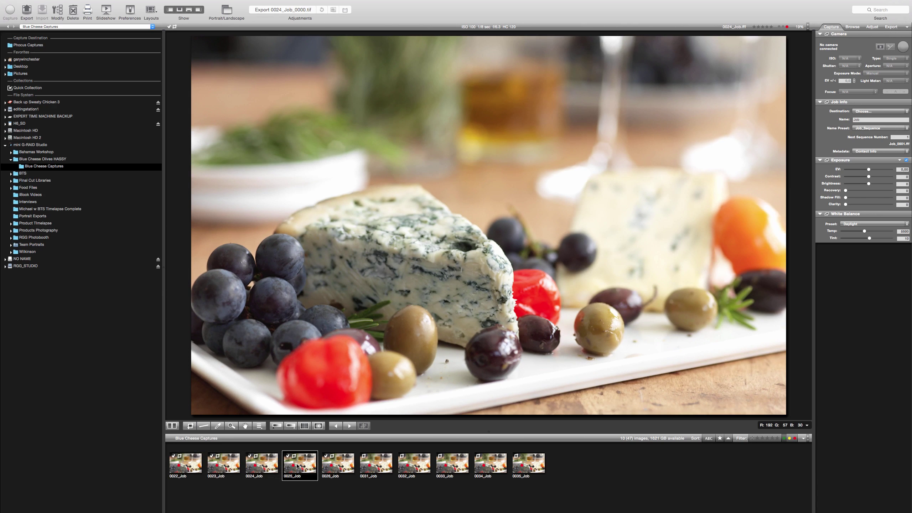
{"action": "left_click", "coordinate": [254, 467]}
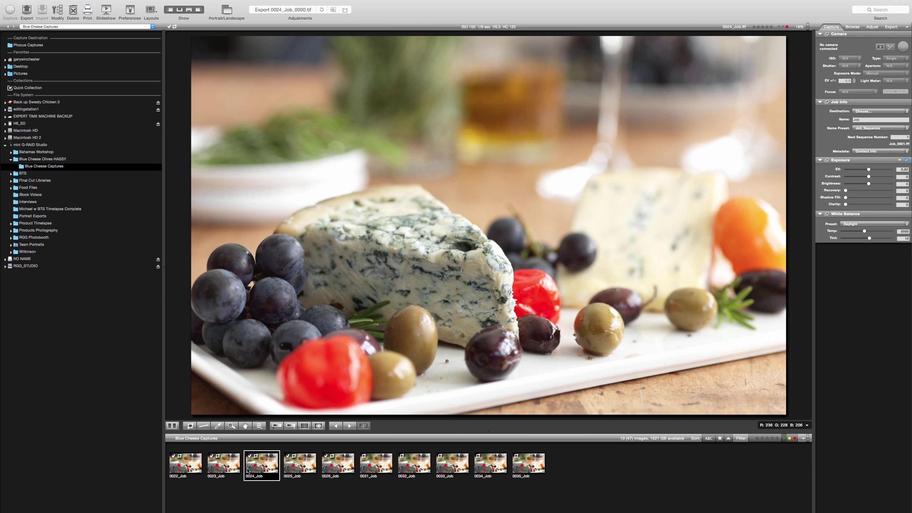
Step: Display capture 0023_Job from the filmstrip in the viewer
{"action": "left_click", "coordinate": [222, 463]}
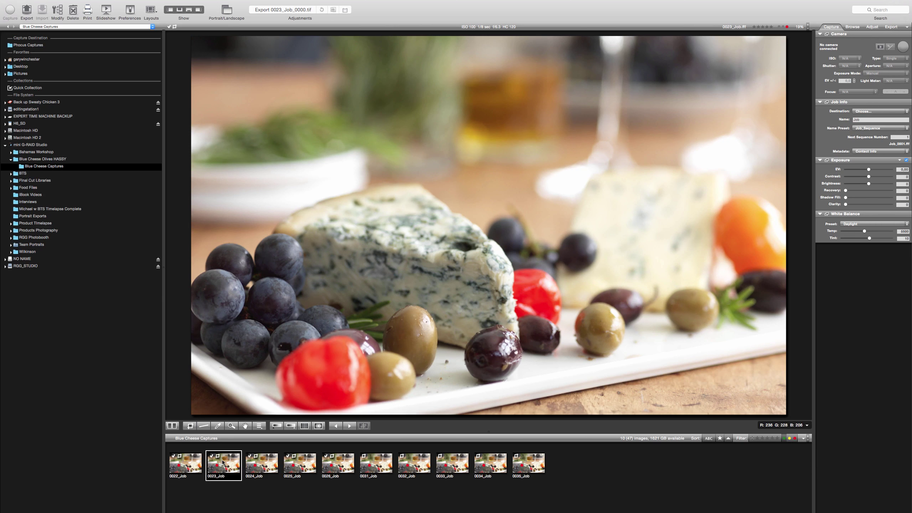
Step: Use the Right arrow key to advance the stack to capture 0025_Job
{"action": "key", "text": "Right"}
{"action": "key", "text": "Right"}
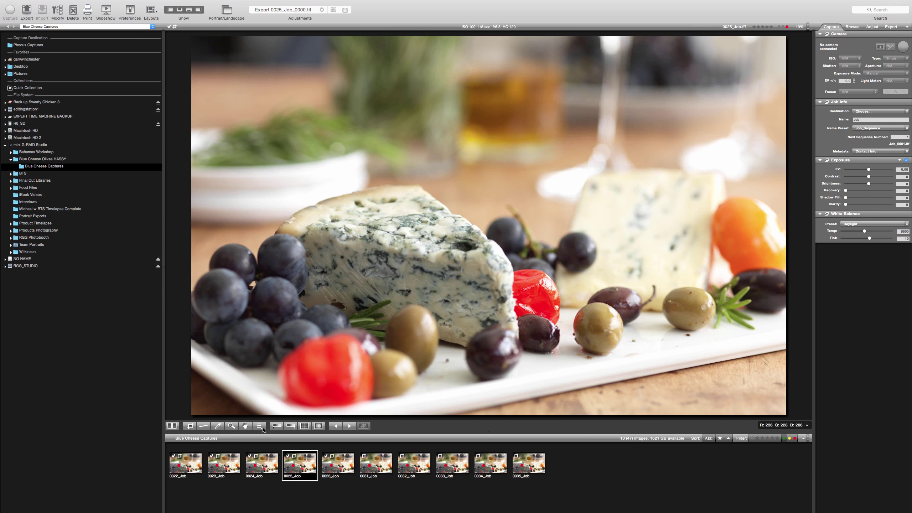
Step: Review every capture in sequence, from 0022_Job through to the last frame, 0035_Job
{"action": "left_click", "coordinate": [190, 466]}
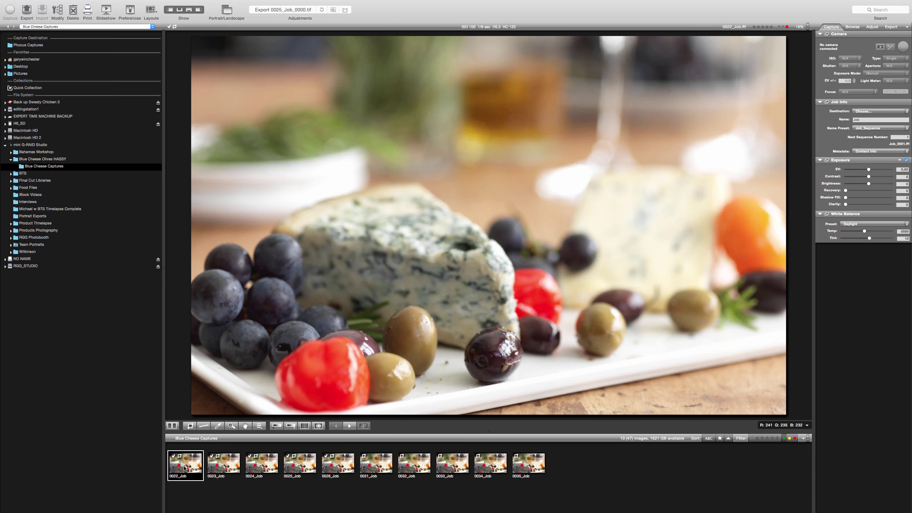
{"action": "left_click", "coordinate": [227, 464]}
{"action": "left_click", "coordinate": [261, 464]}
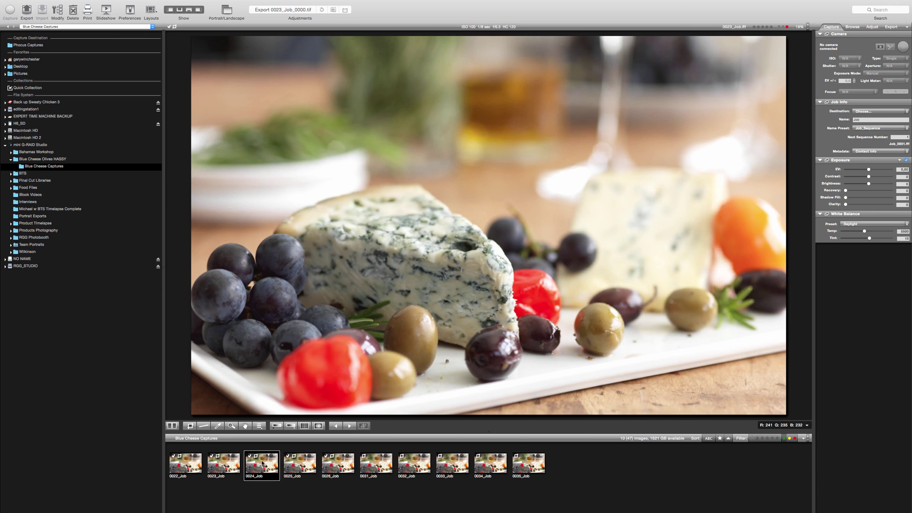
{"action": "left_click", "coordinate": [294, 463]}
{"action": "left_click", "coordinate": [347, 465]}
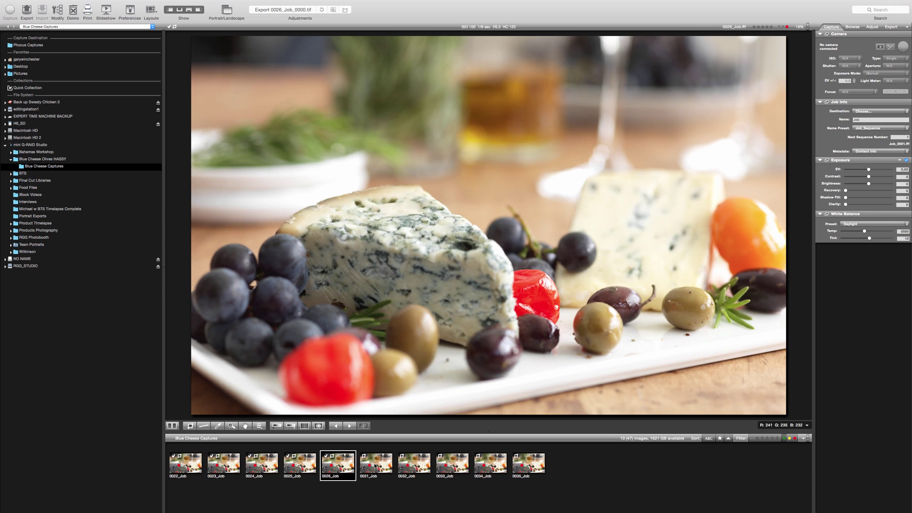
{"action": "left_click", "coordinate": [375, 464]}
{"action": "left_click", "coordinate": [413, 464]}
{"action": "left_click", "coordinate": [446, 464]}
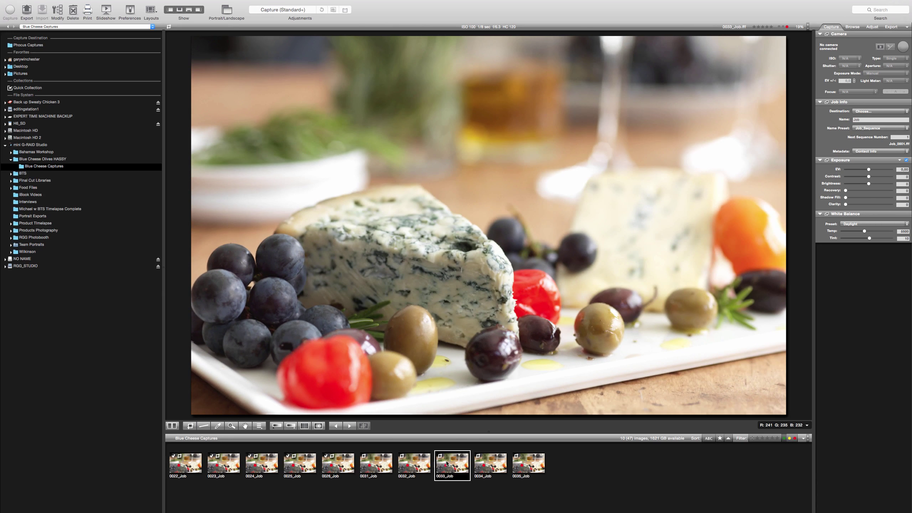
{"action": "left_click", "coordinate": [482, 463]}
{"action": "left_click", "coordinate": [528, 464]}
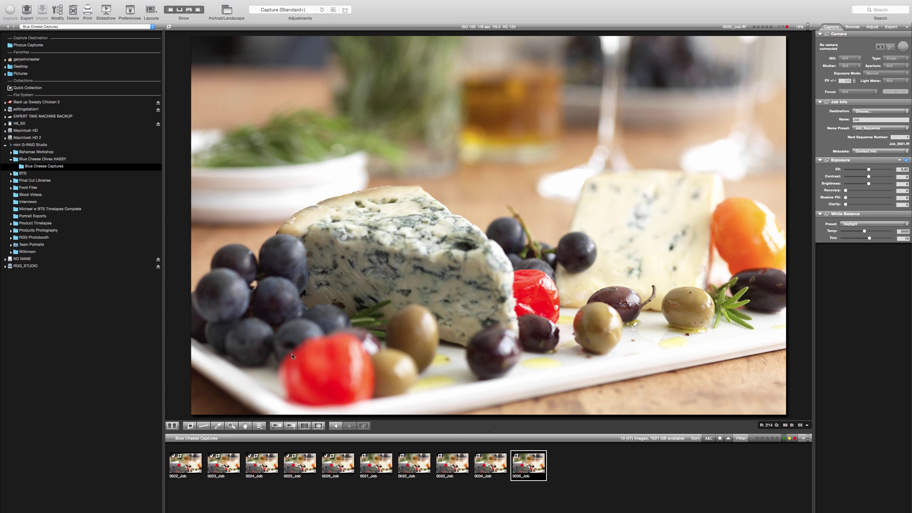
Step: Revisit 0022_Job, 0023_Job and 0032–0034_Job, ending on capture 0035_Job
{"action": "left_click", "coordinate": [200, 467]}
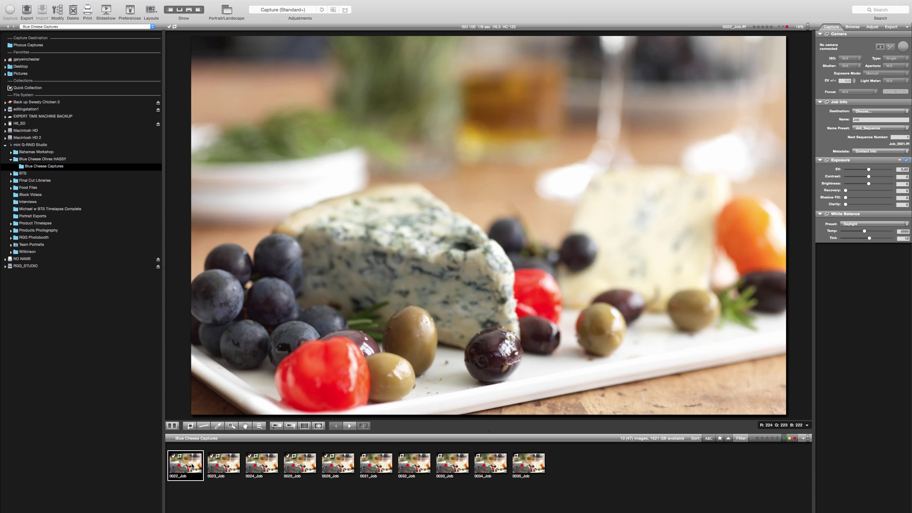
{"action": "left_click", "coordinate": [232, 467]}
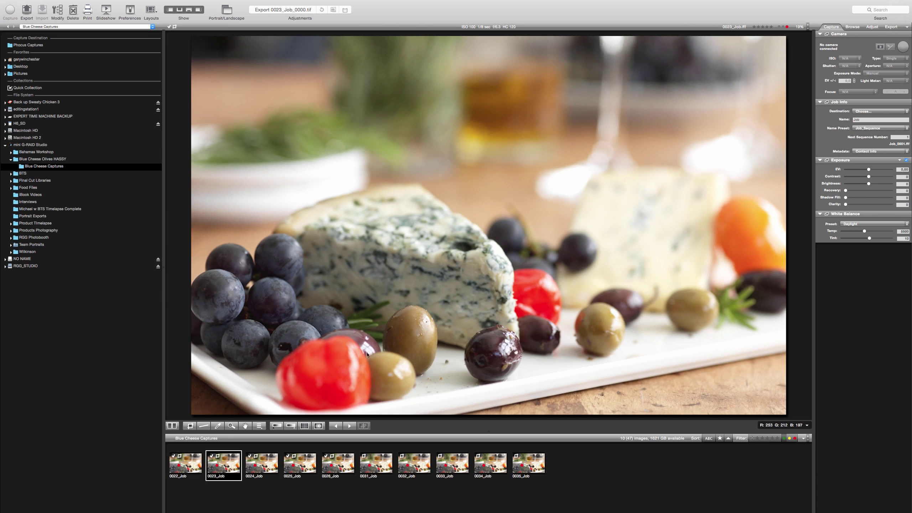
{"action": "left_click", "coordinate": [413, 466]}
{"action": "left_click", "coordinate": [444, 467]}
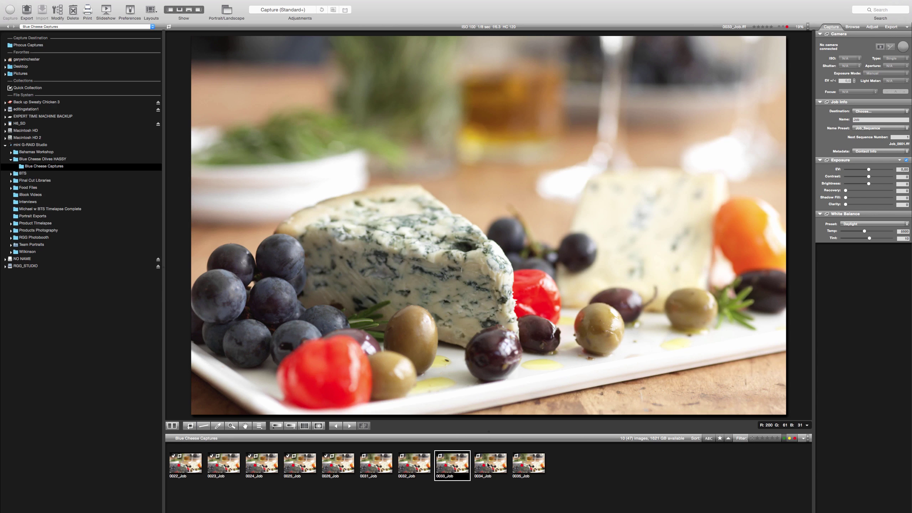
{"action": "left_click", "coordinate": [490, 466]}
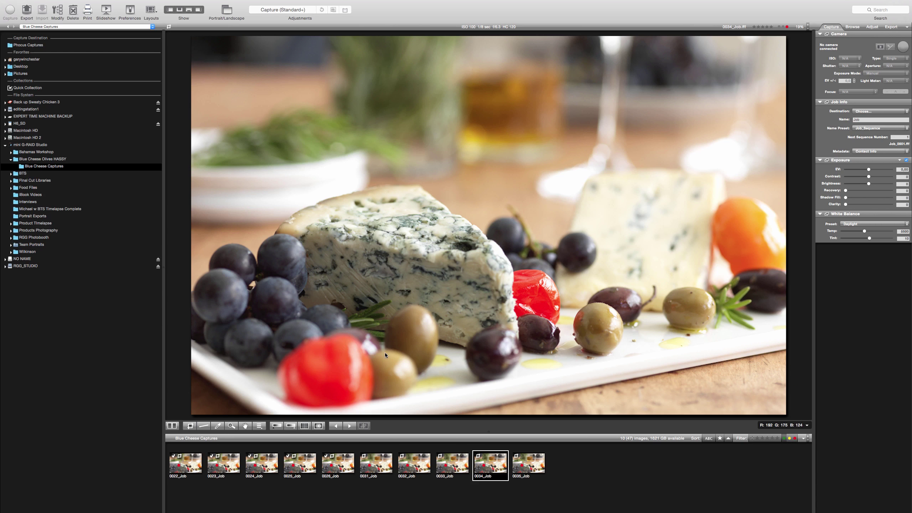
{"action": "left_click", "coordinate": [522, 467]}
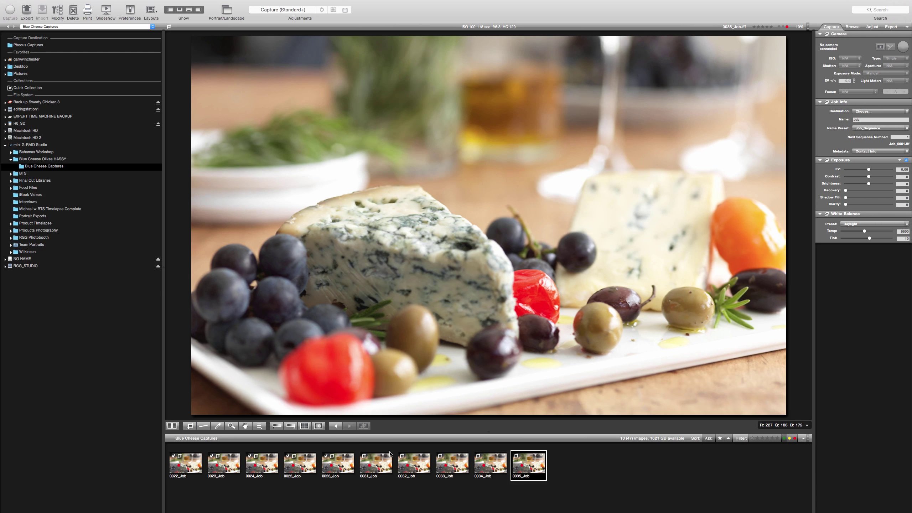